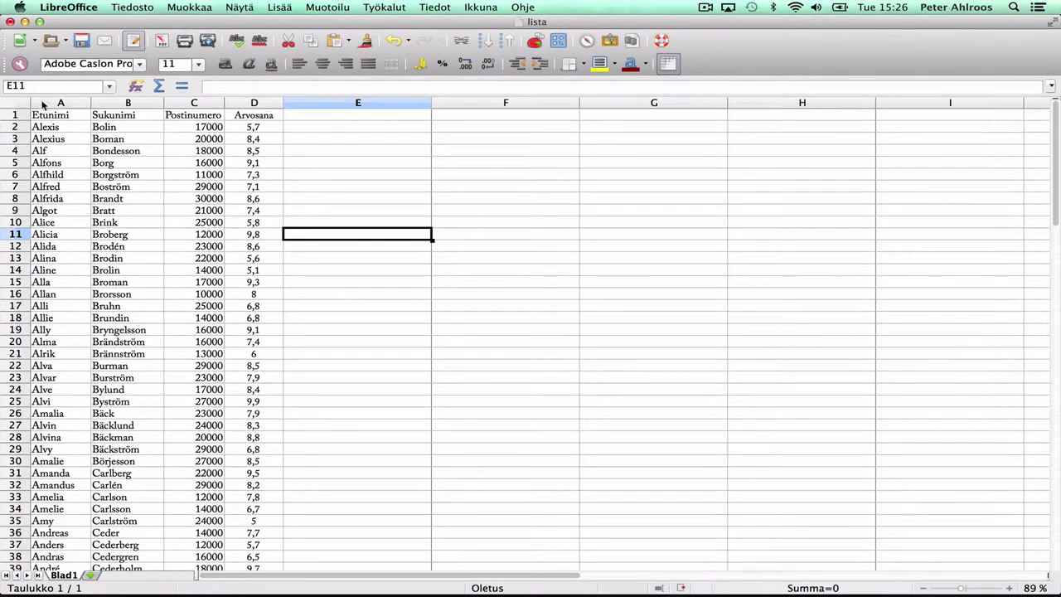
Define columns A–D, rows 1 to 200, as database range 'oppilaat' ($A$1:$D$200) with headers
left_click_drag(44, 104, 254, 101)
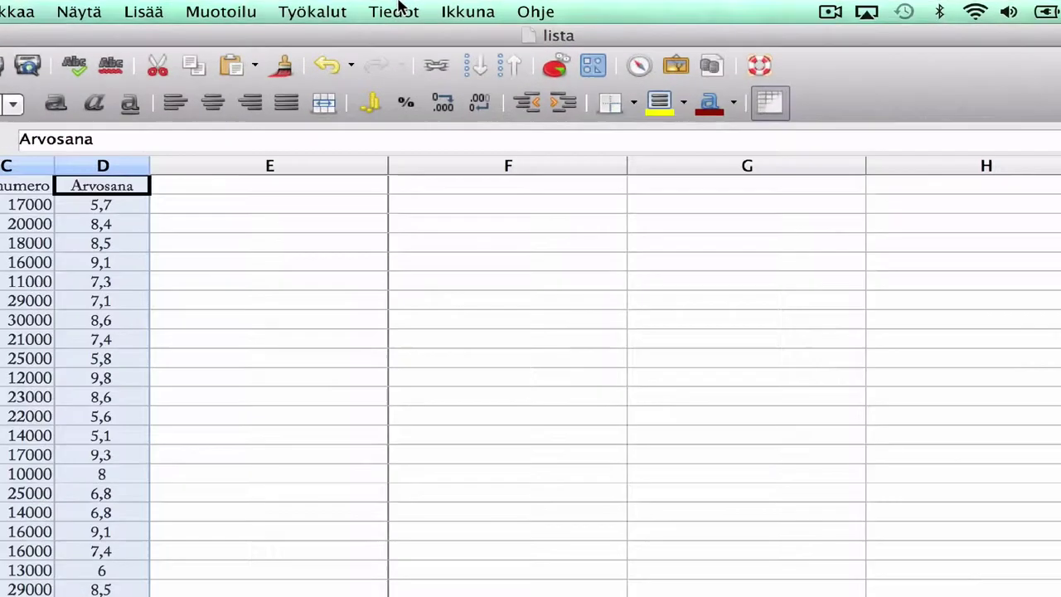
left_click(439, 8)
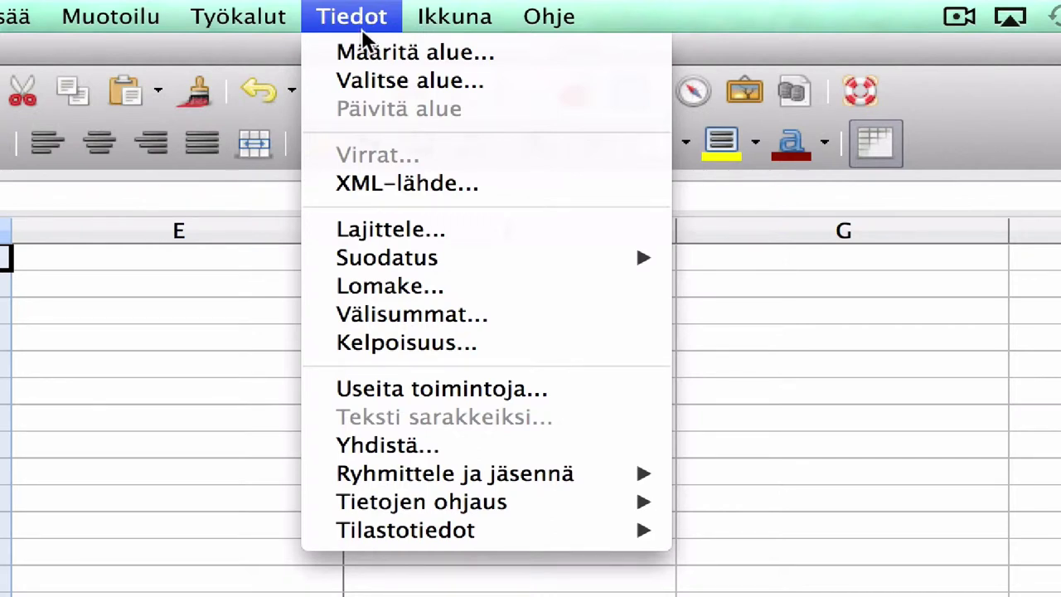
left_click(370, 51)
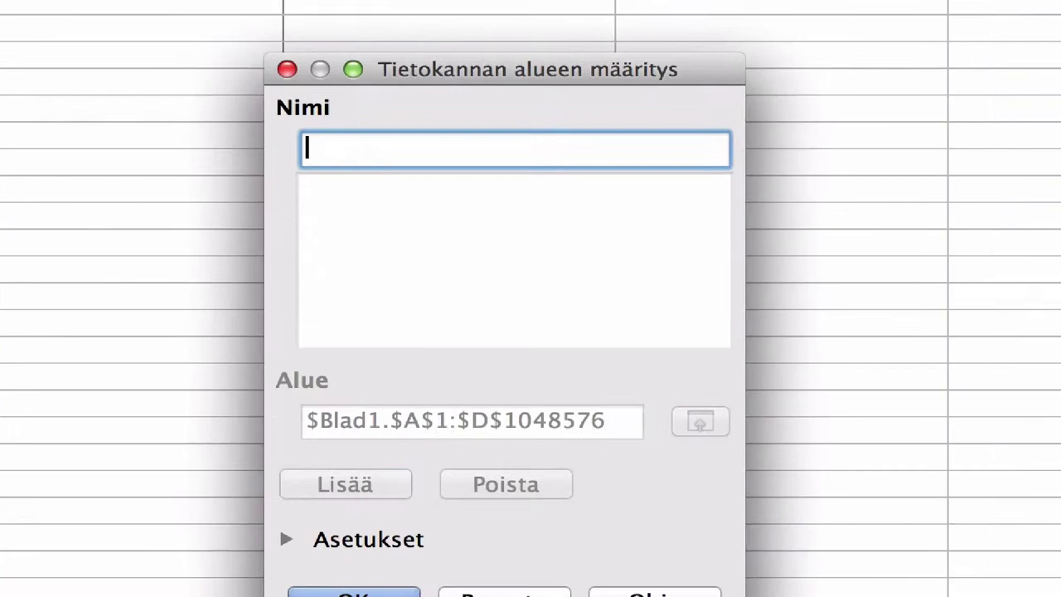
type("oppilaat")
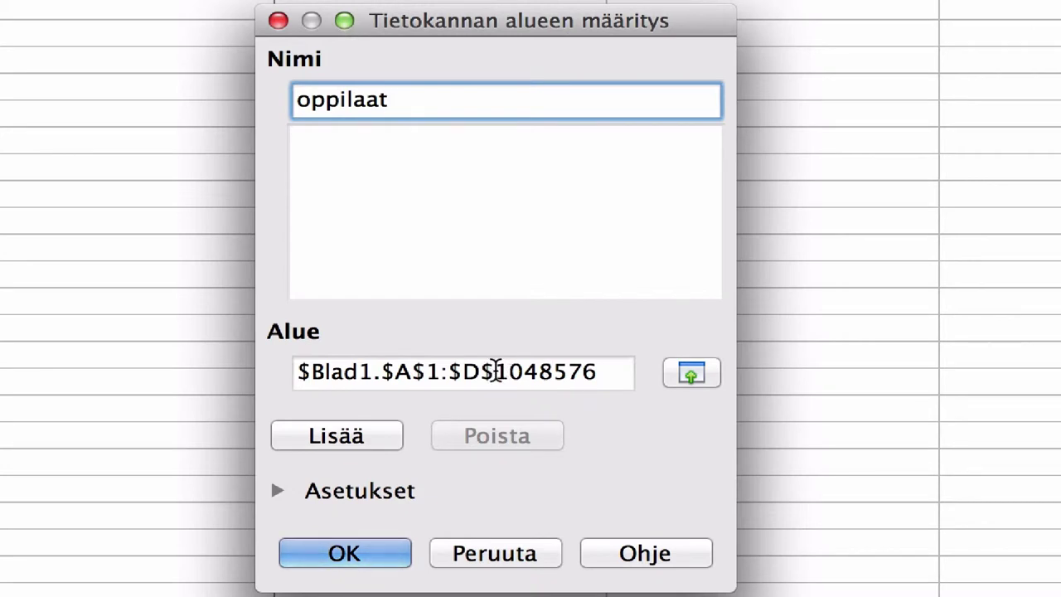
left_click_drag(495, 366, 635, 367)
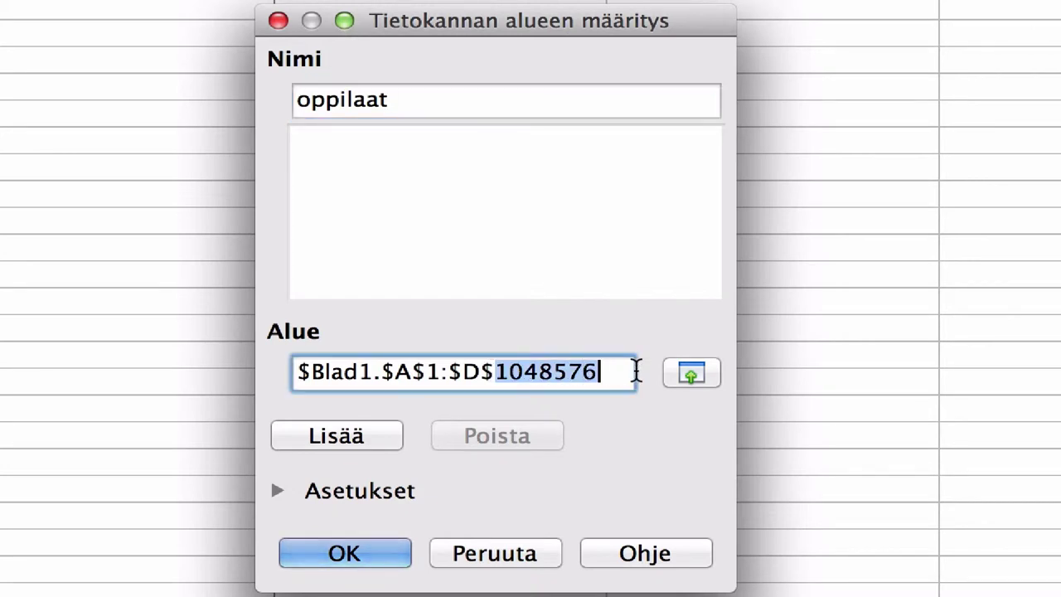
type("200")
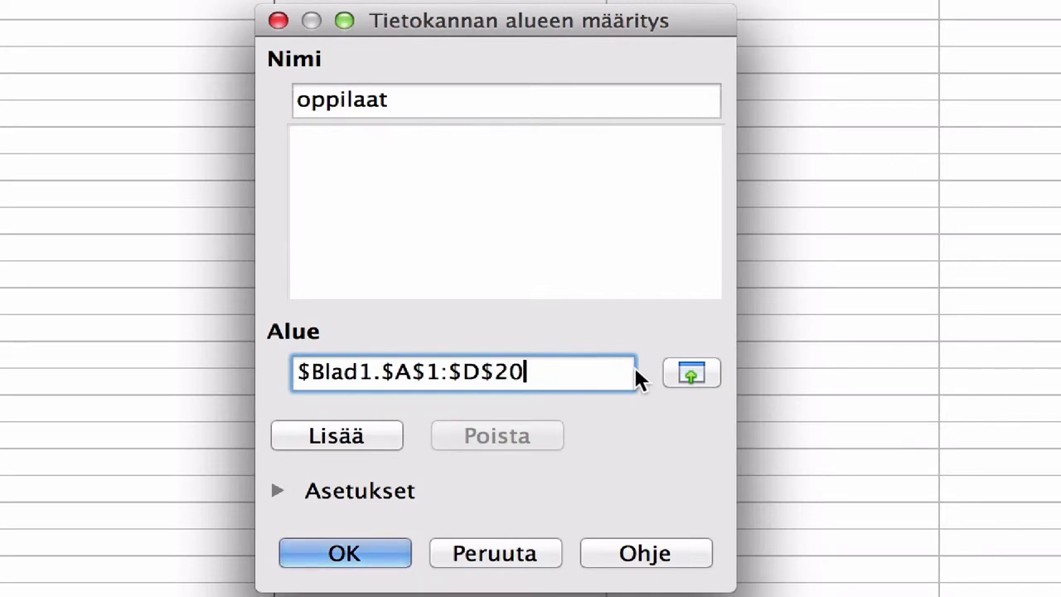
left_click(277, 491)
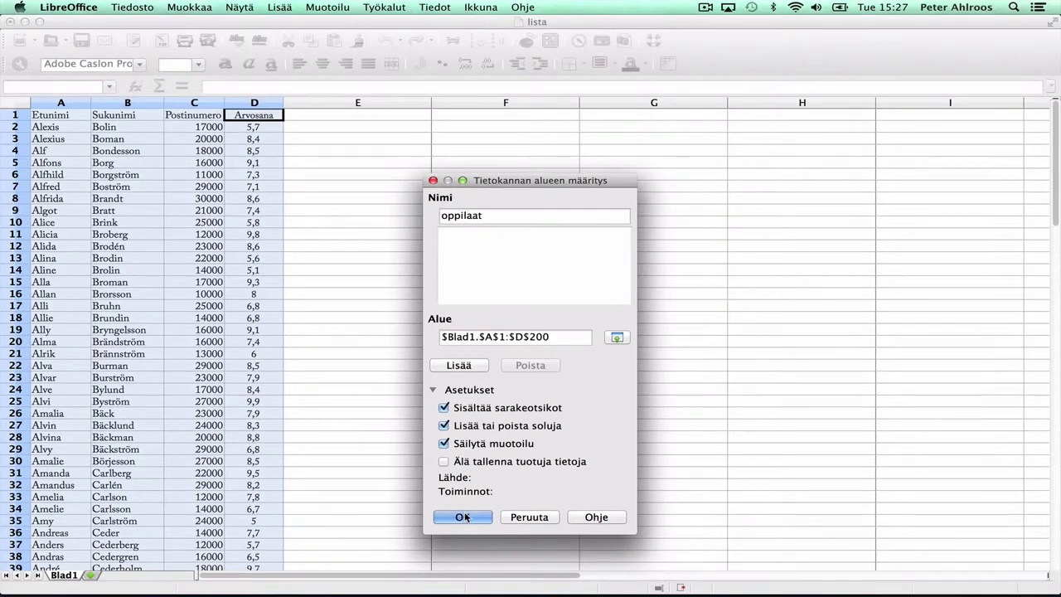
left_click(474, 522)
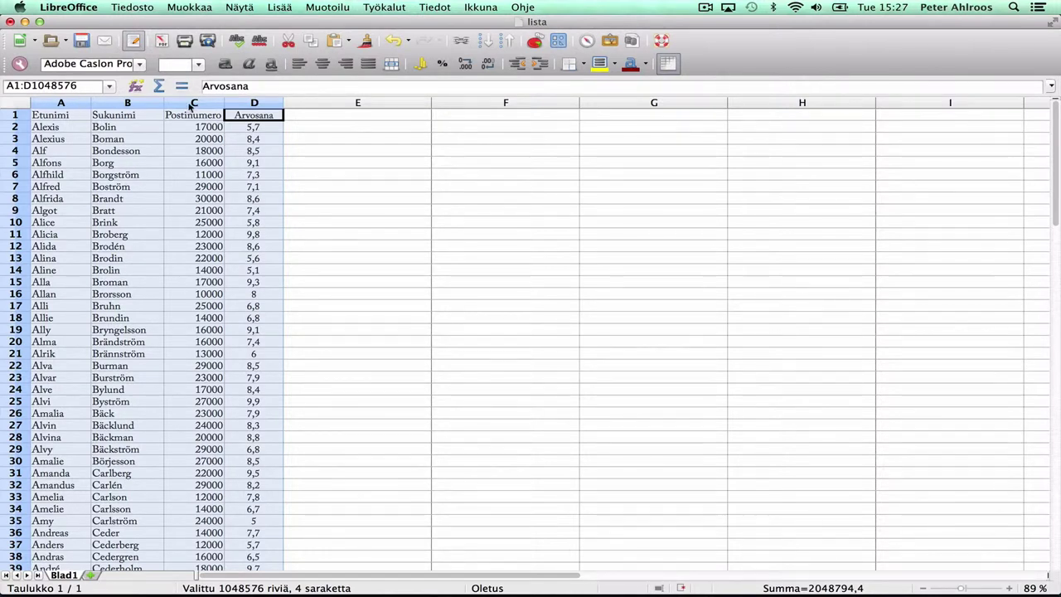
Sort the student list ascending by Postinumero
left_click(433, 7)
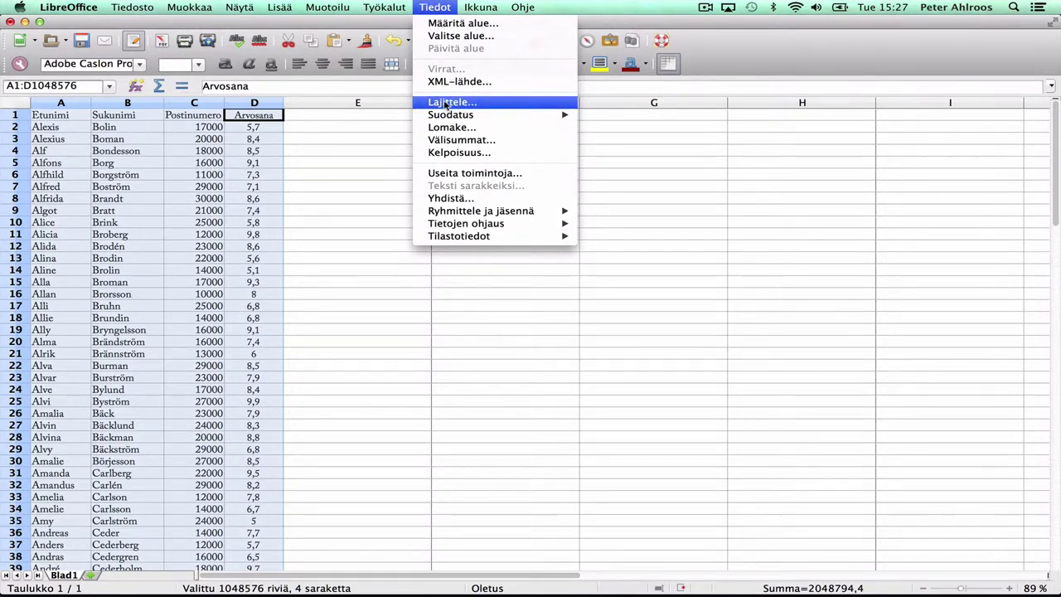
left_click(446, 103)
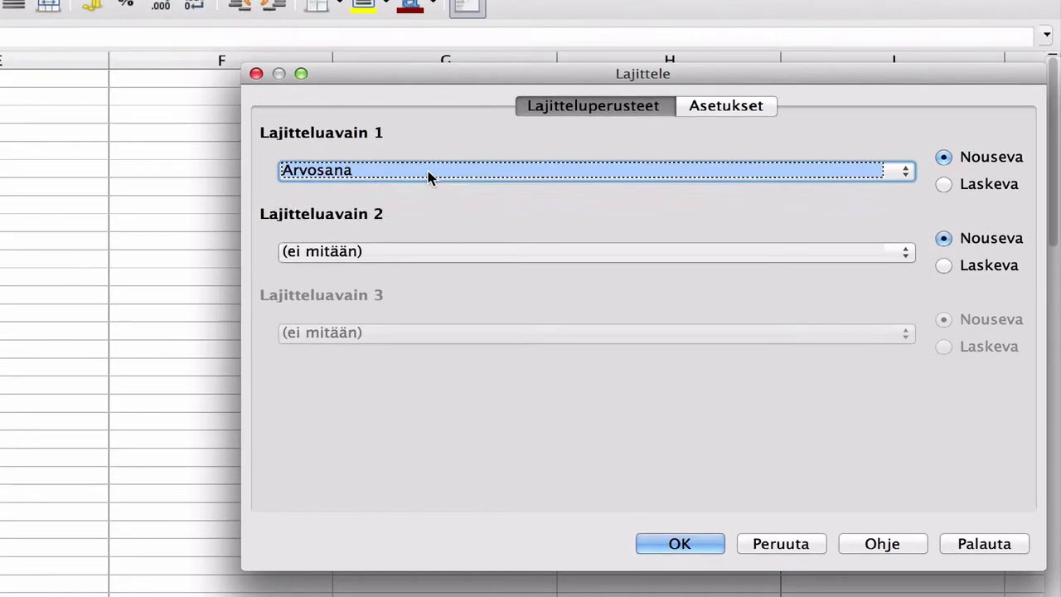
left_click(428, 174)
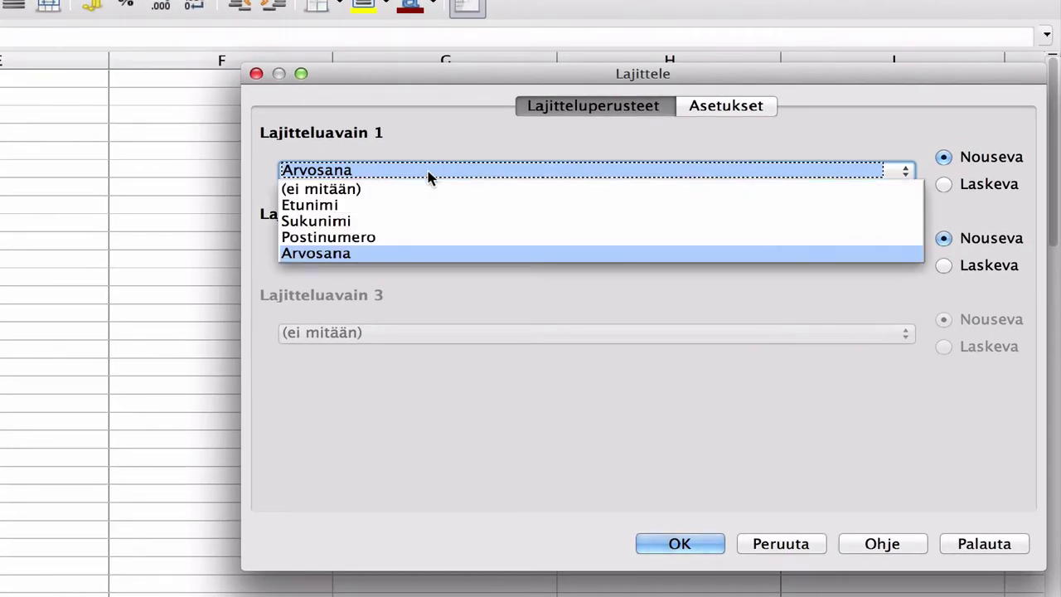
left_click(372, 237)
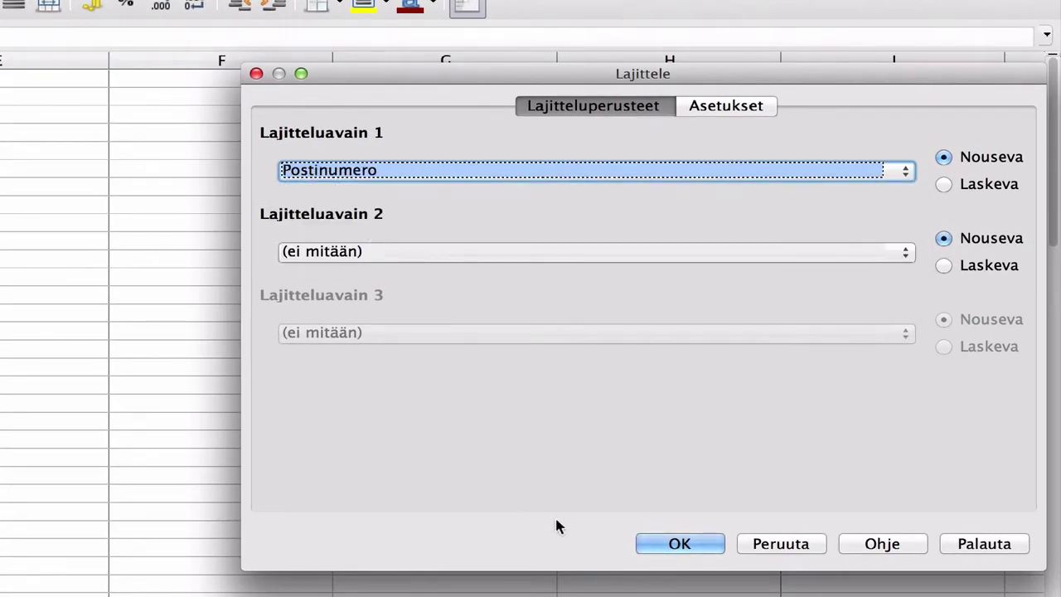
left_click(688, 543)
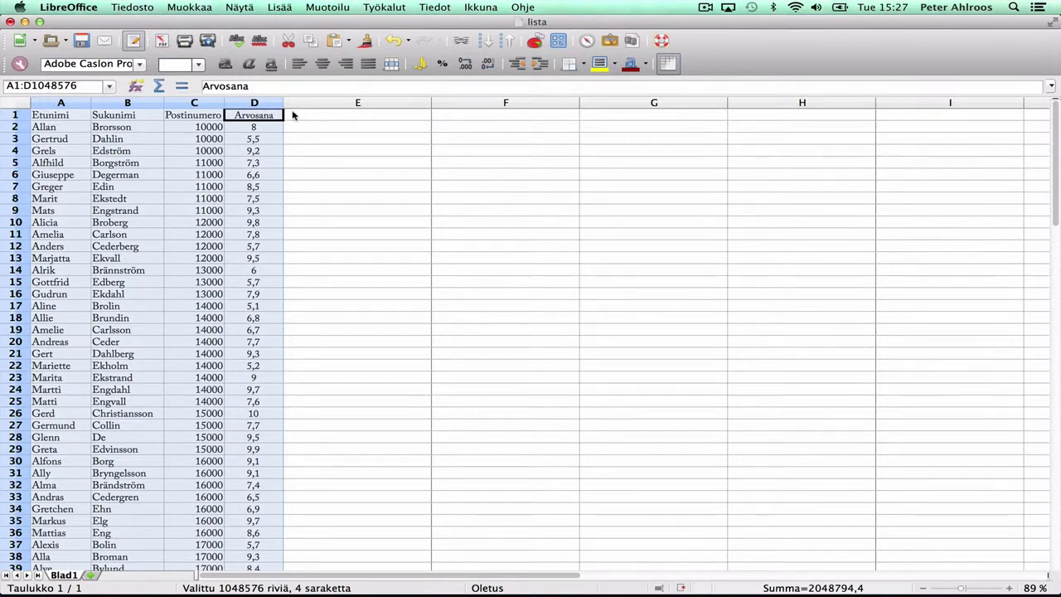
Re-sort the student list ascending by Arvosana, so grade 5 comes first
left_click(433, 6)
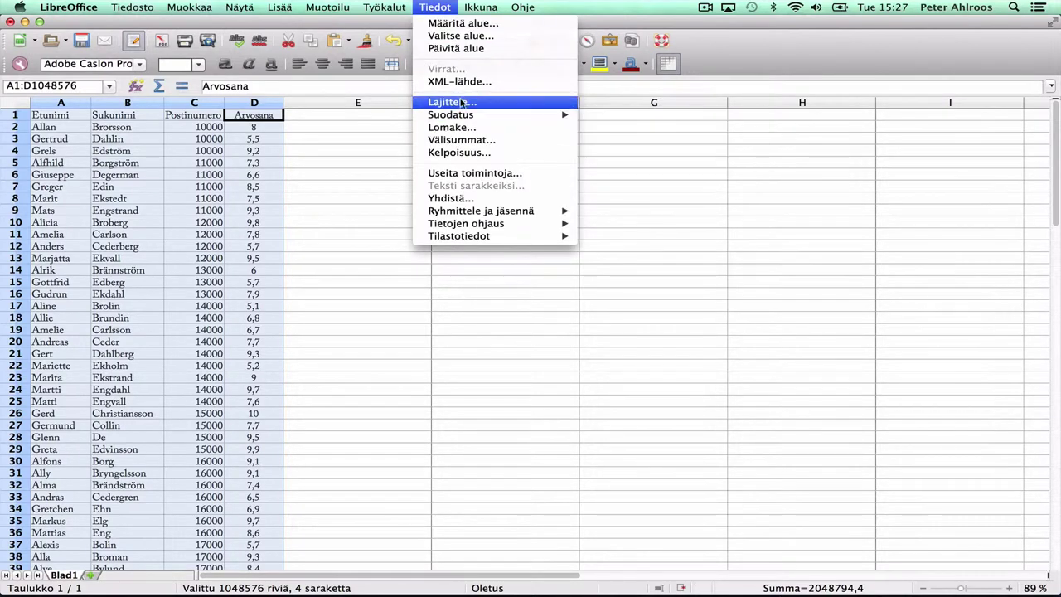
left_click(462, 103)
left_click(623, 175)
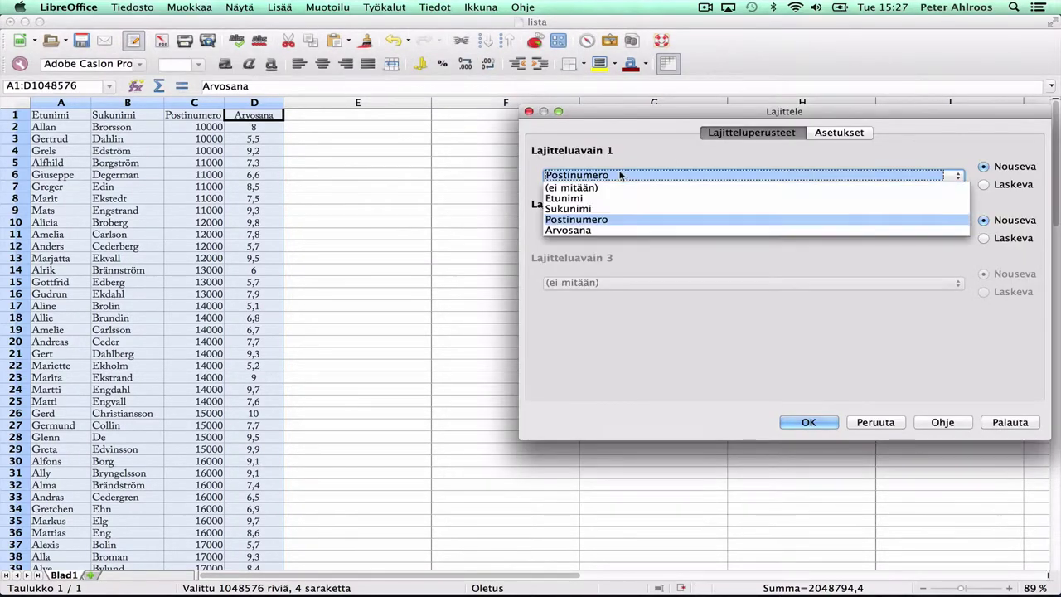
left_click(592, 229)
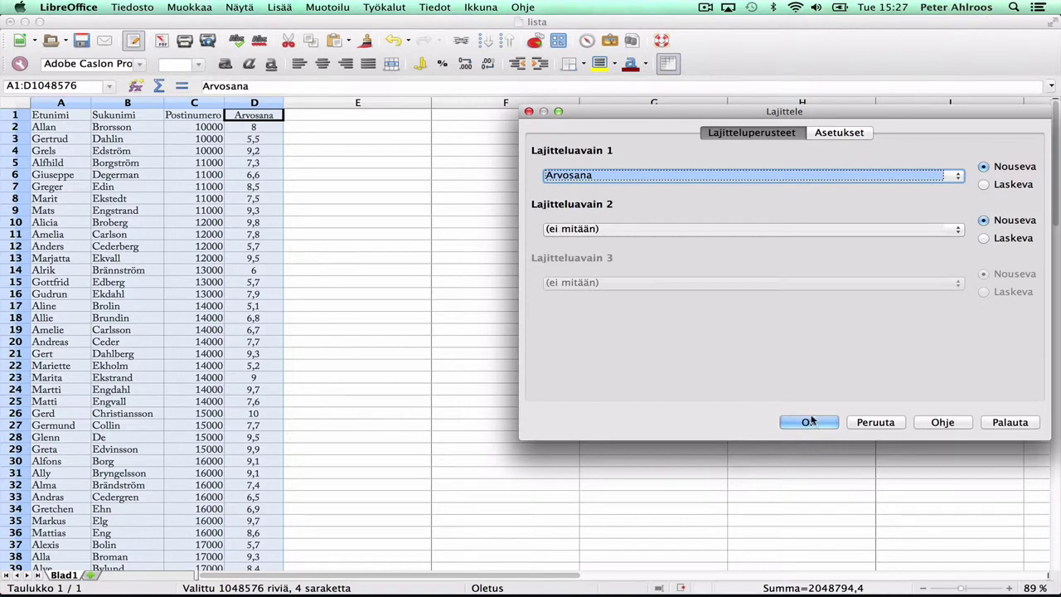
left_click(808, 422)
left_click(467, 6)
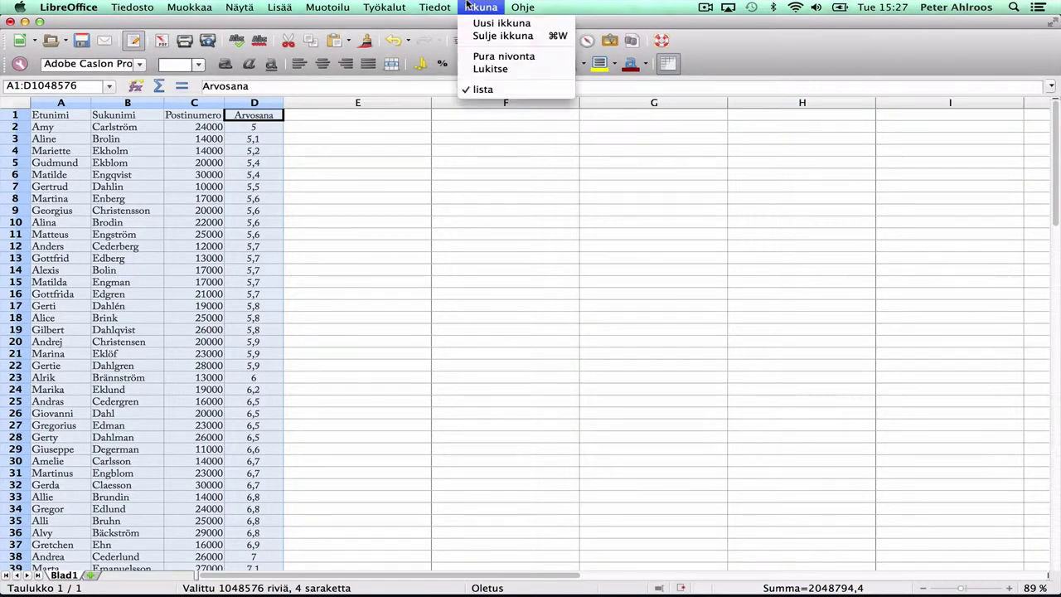
Turn on AutoFilter for headers A1–D1, leaving the Etunimi filter with all names selected
mouse_move(434, 7)
mouse_move(462, 115)
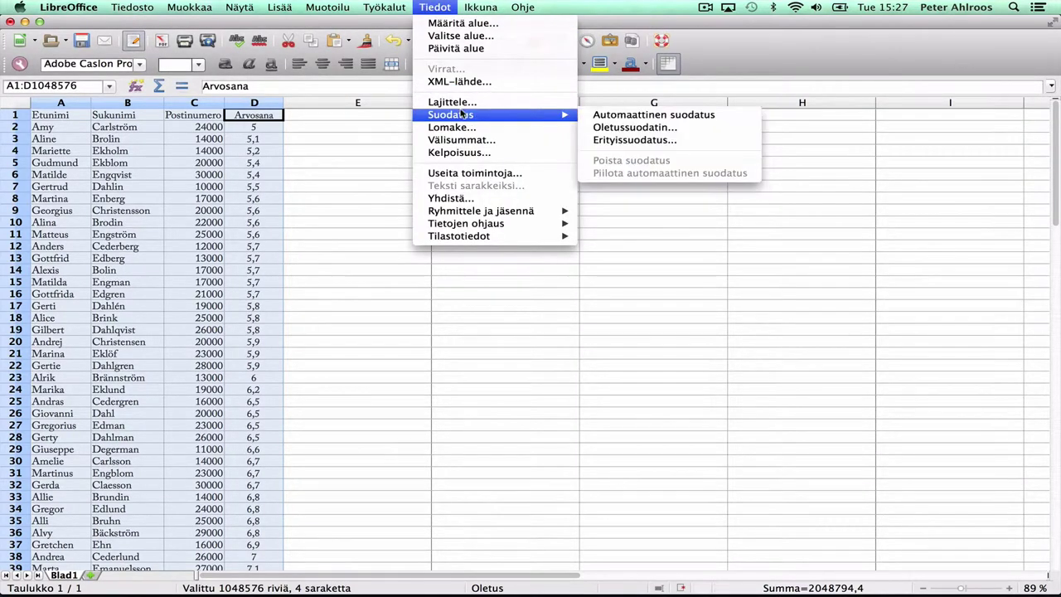
left_click(632, 116)
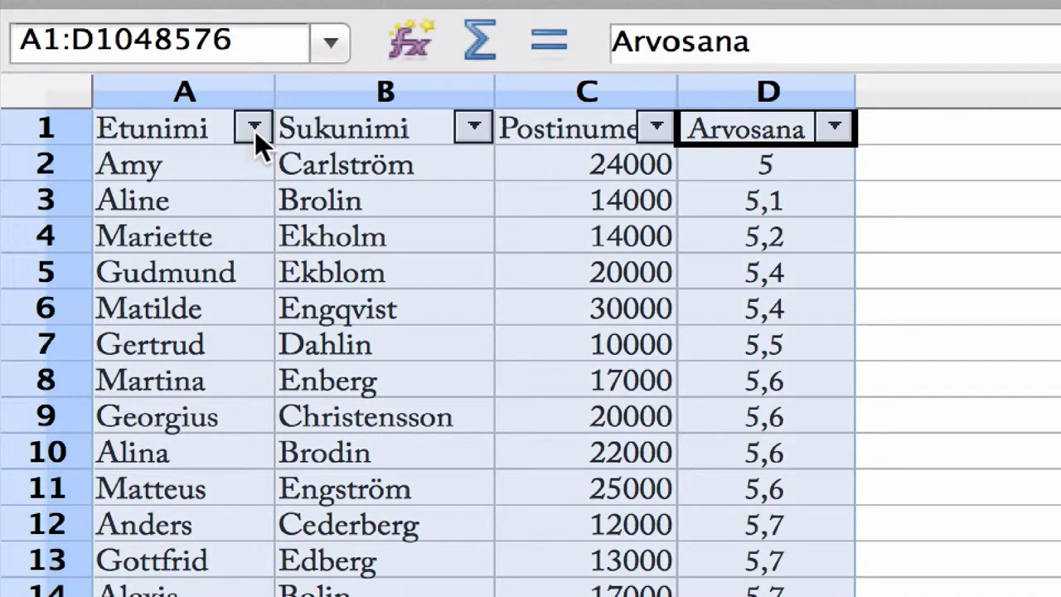
left_click(254, 130)
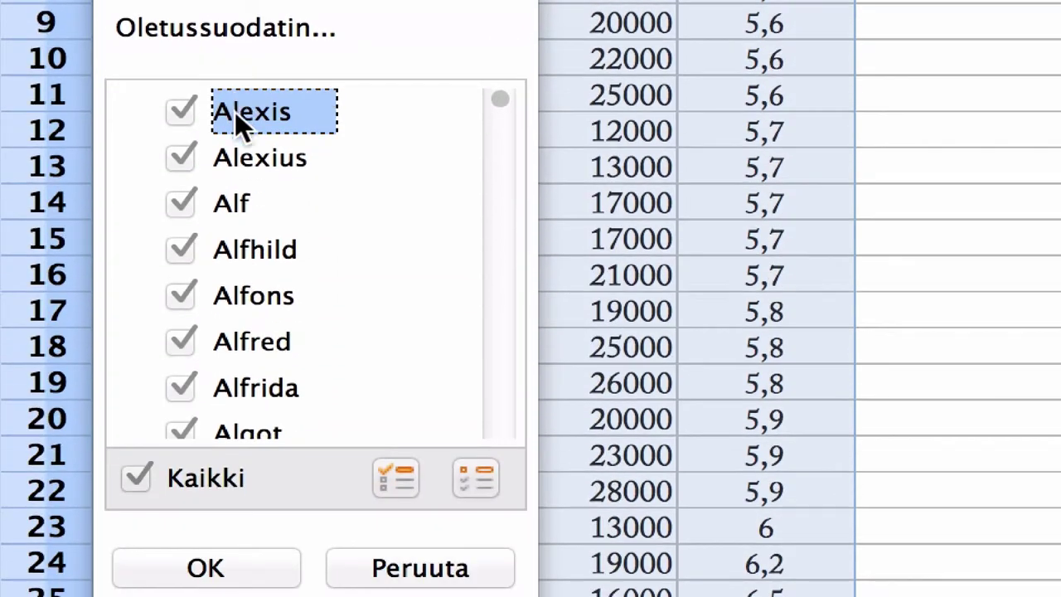
left_click(214, 572)
Open the data entry Form for the student list and move to a blank record
left_click(427, 7)
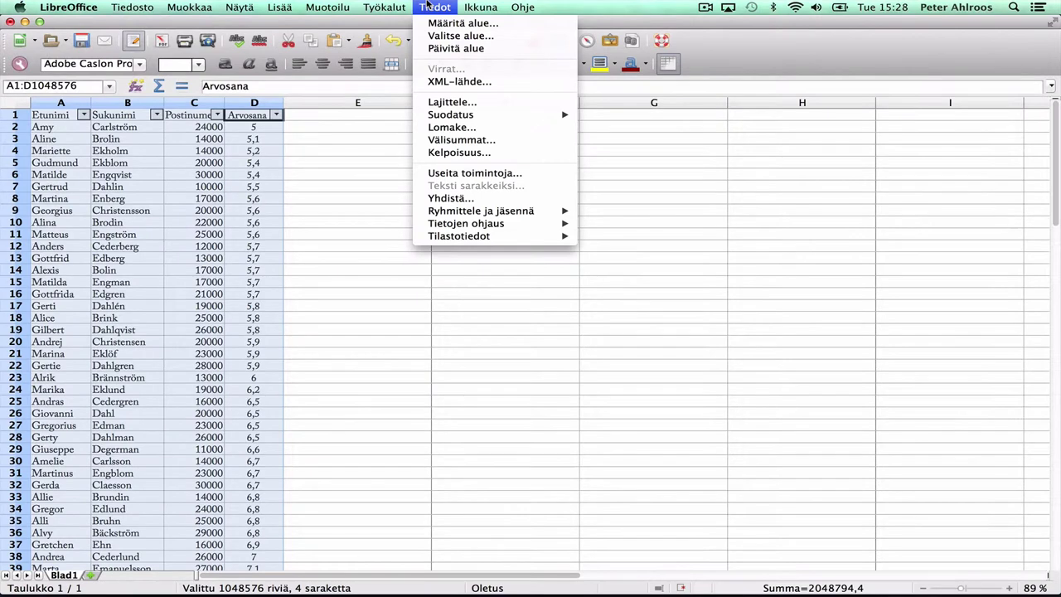
left_click(456, 129)
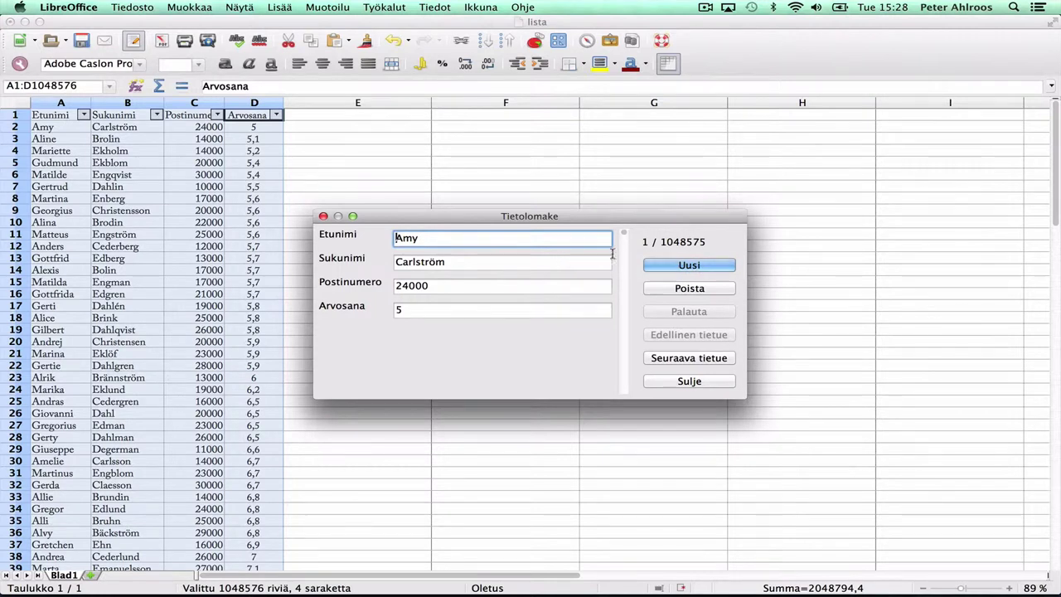
mouse_move(624, 234)
left_mouse_down()
mouse_move(627, 286)
mouse_move(618, 230)
left_mouse_up()
scroll(670, 271, "down", 1)
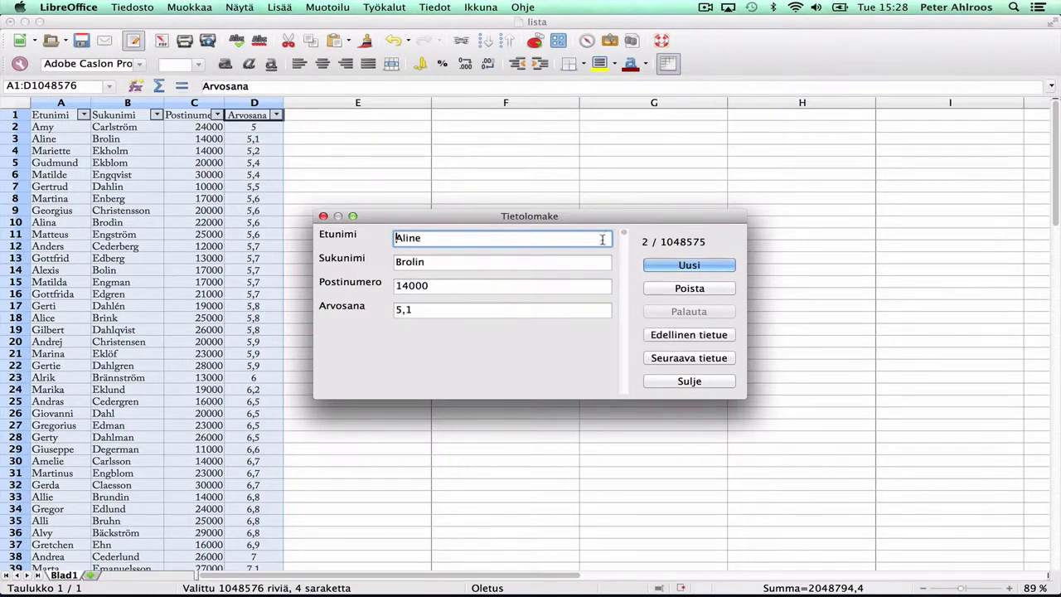
left_click_drag(624, 235, 615, 261)
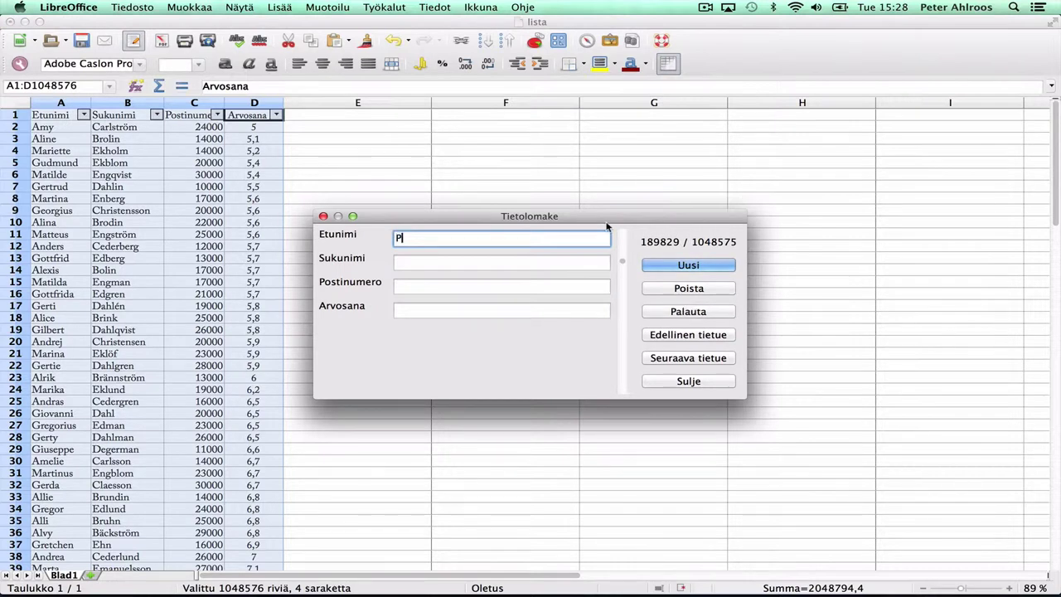
Enter the new student's first name, surname, postal code 65000 and grade 10, and save the record
key("Tab")
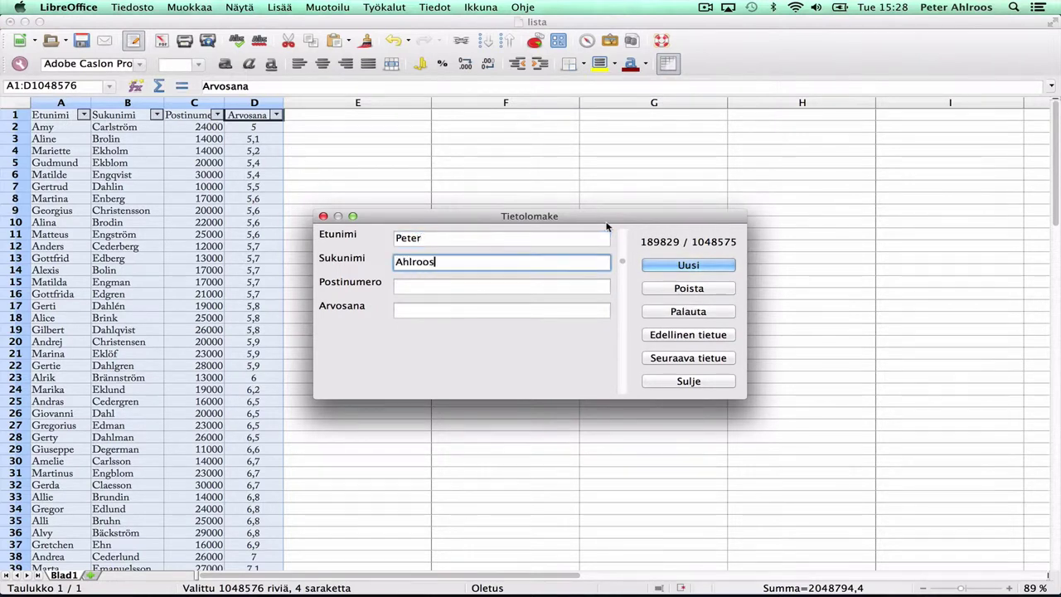
key("Tab")
type("65000")
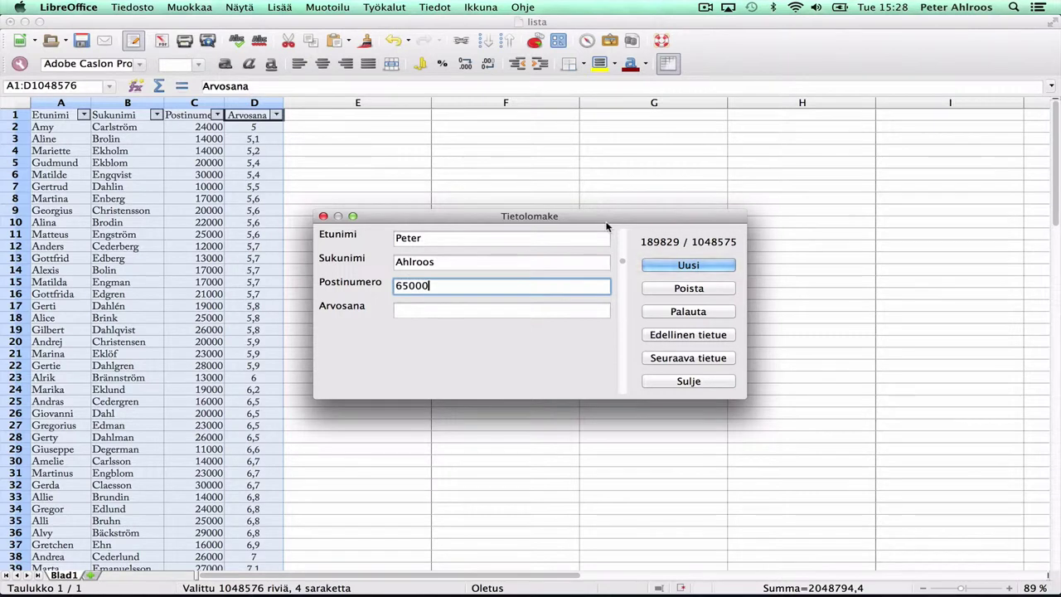
key("Tab")
type("10")
key("Return")
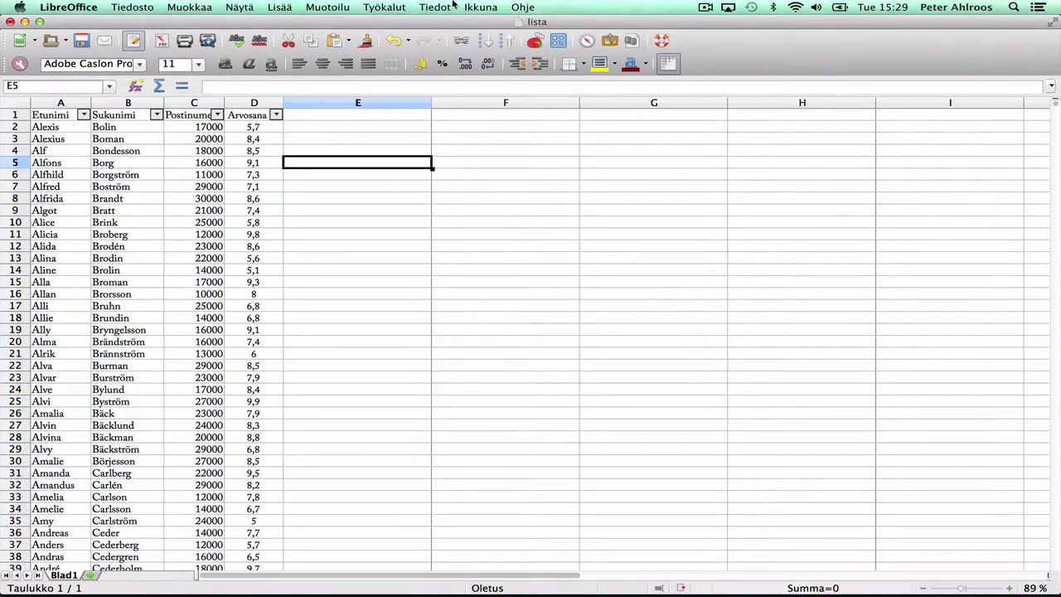
Add subtotals grouped by Postinumero, with Count on Postinumero and Average on Arvosana
left_click(434, 7)
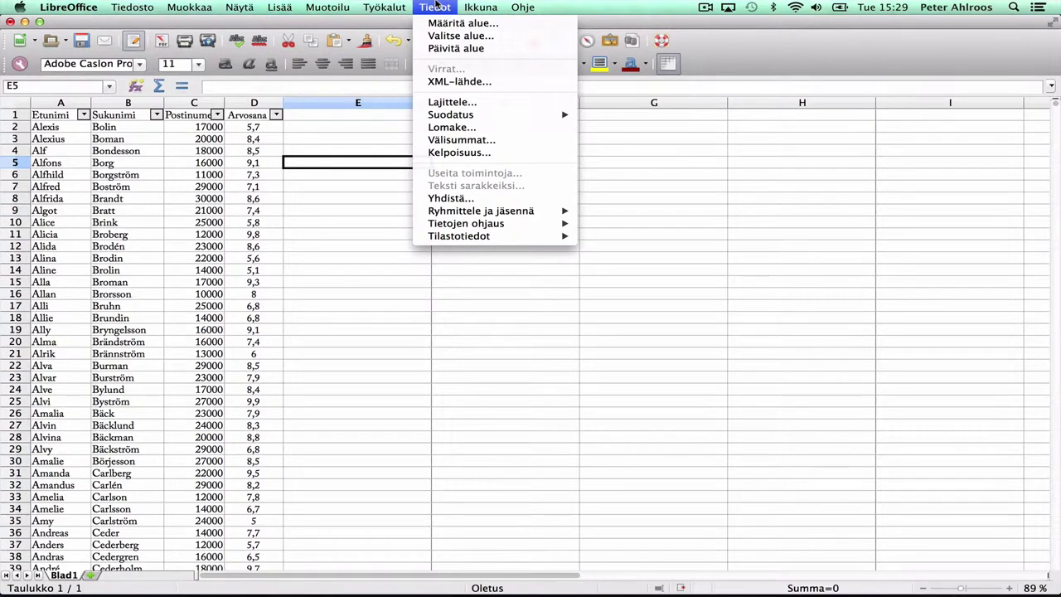
left_click(458, 140)
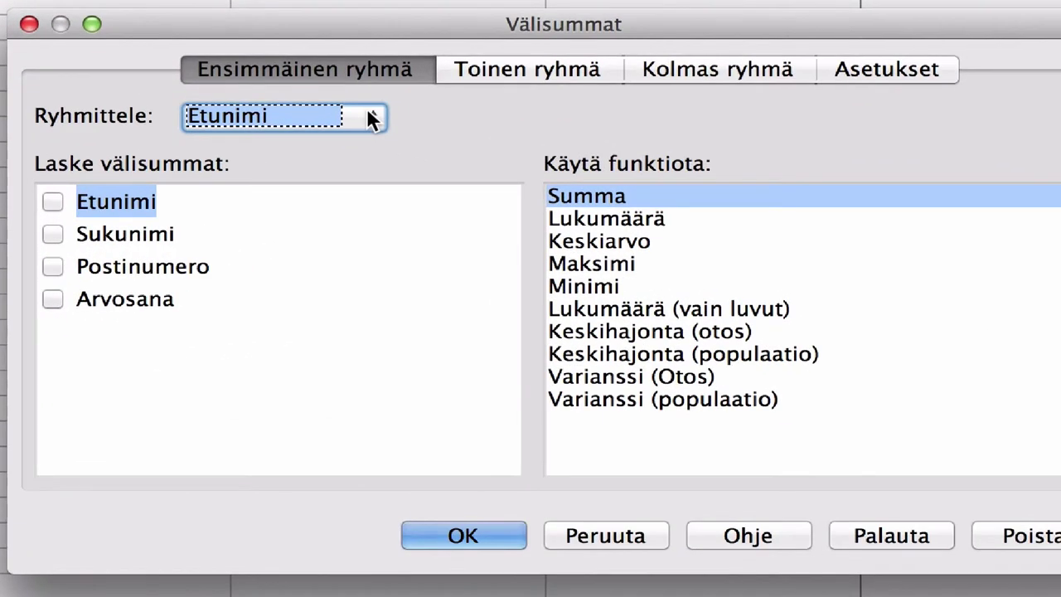
left_click(368, 111)
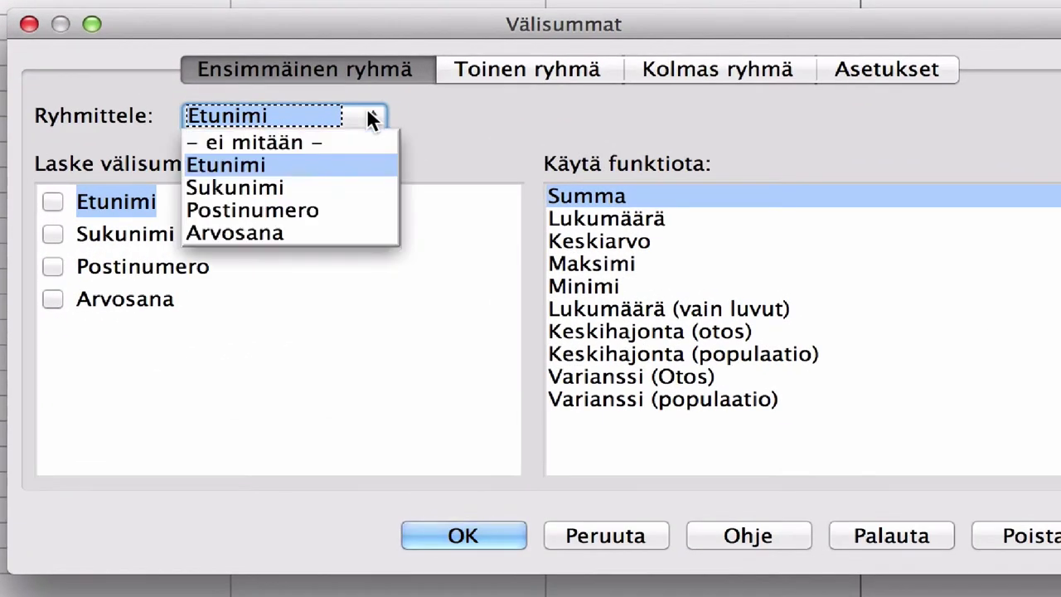
left_click(285, 209)
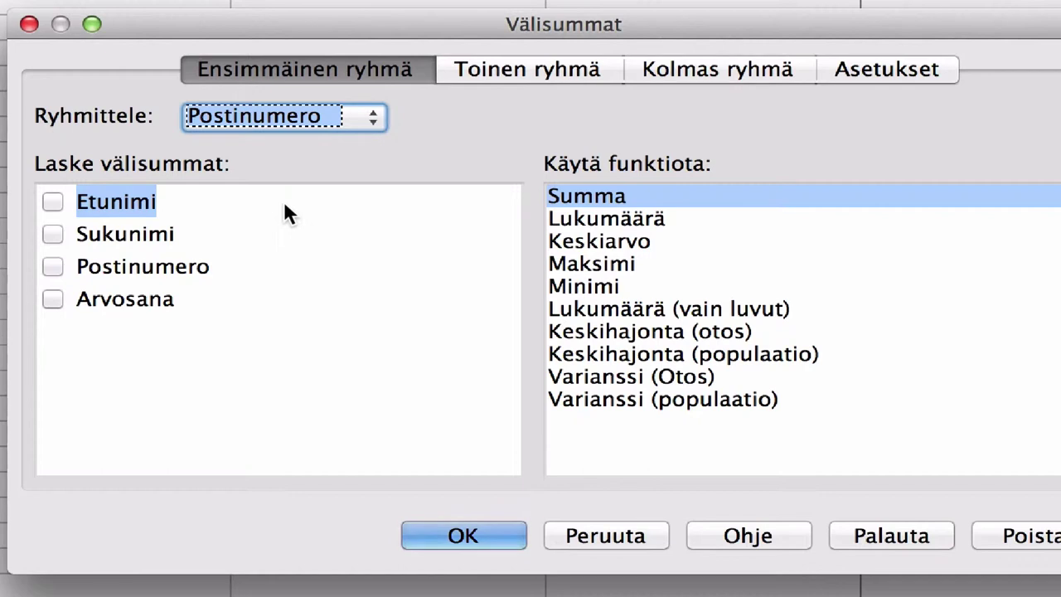
left_click(53, 264)
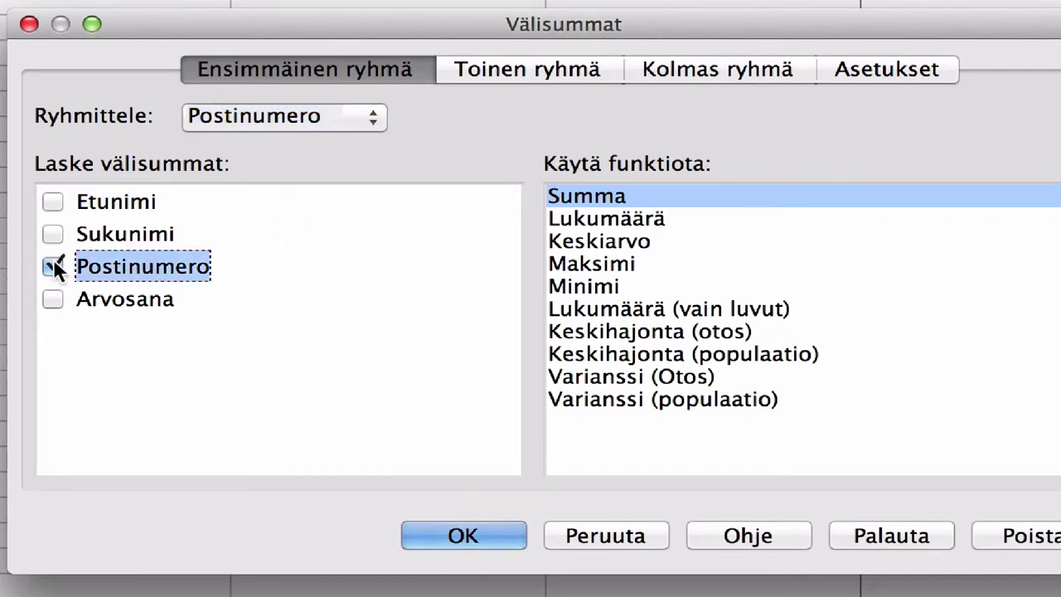
left_click(584, 217)
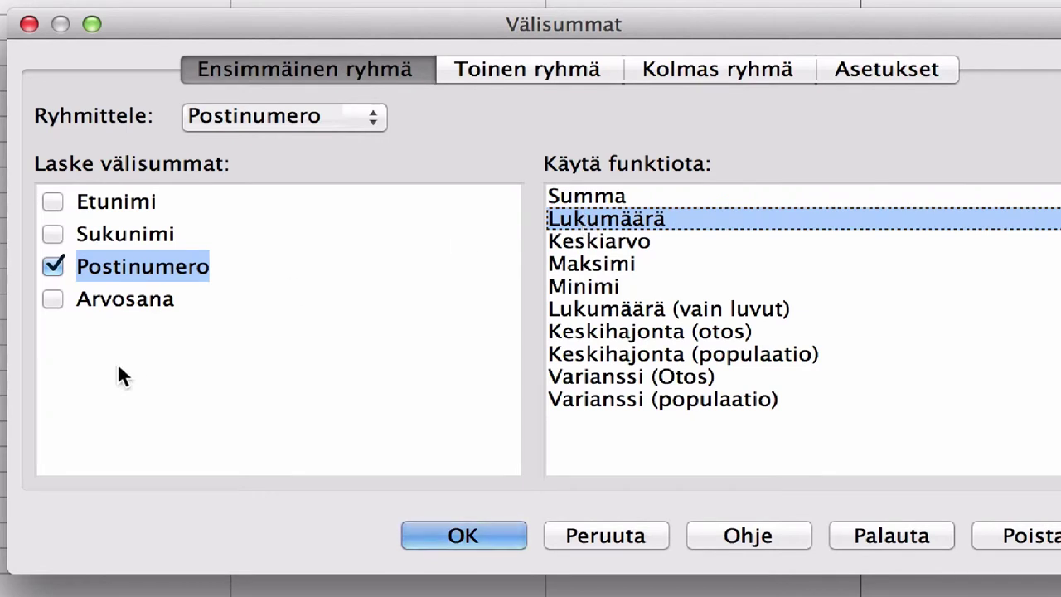
left_click(50, 300)
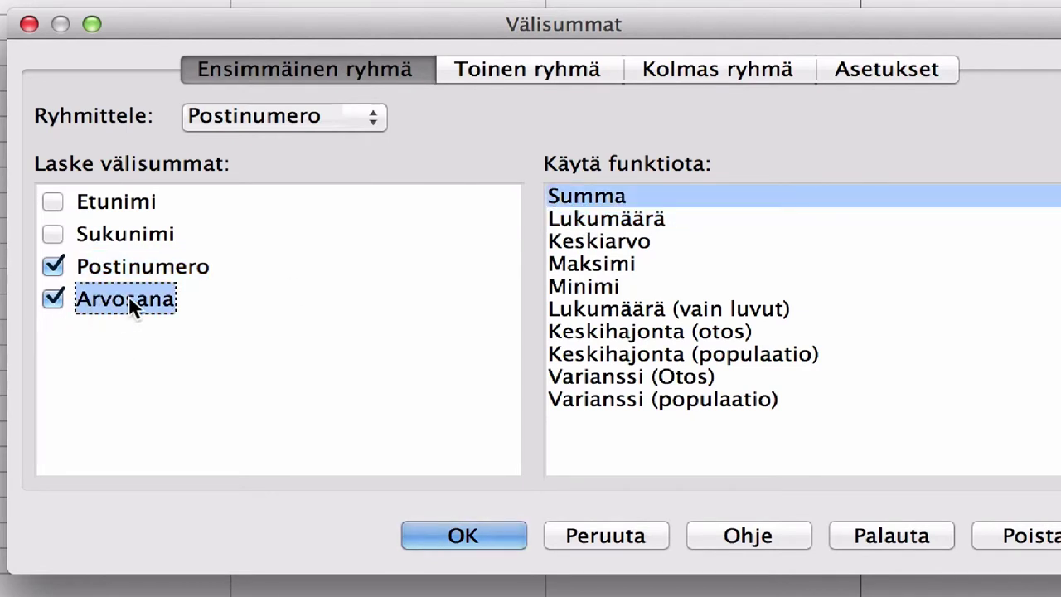
left_click(617, 238)
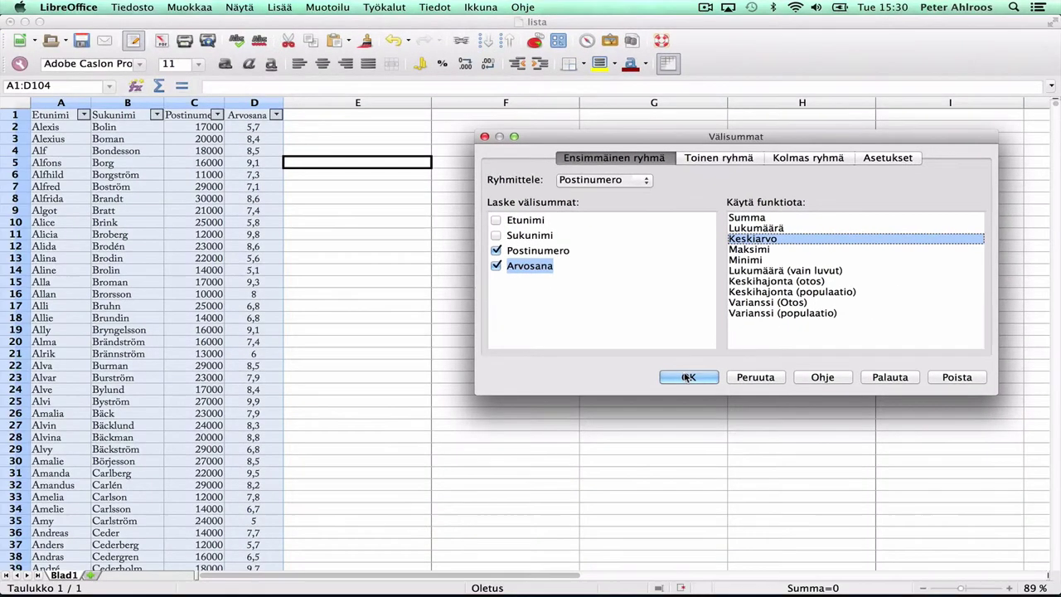
left_click(464, 533)
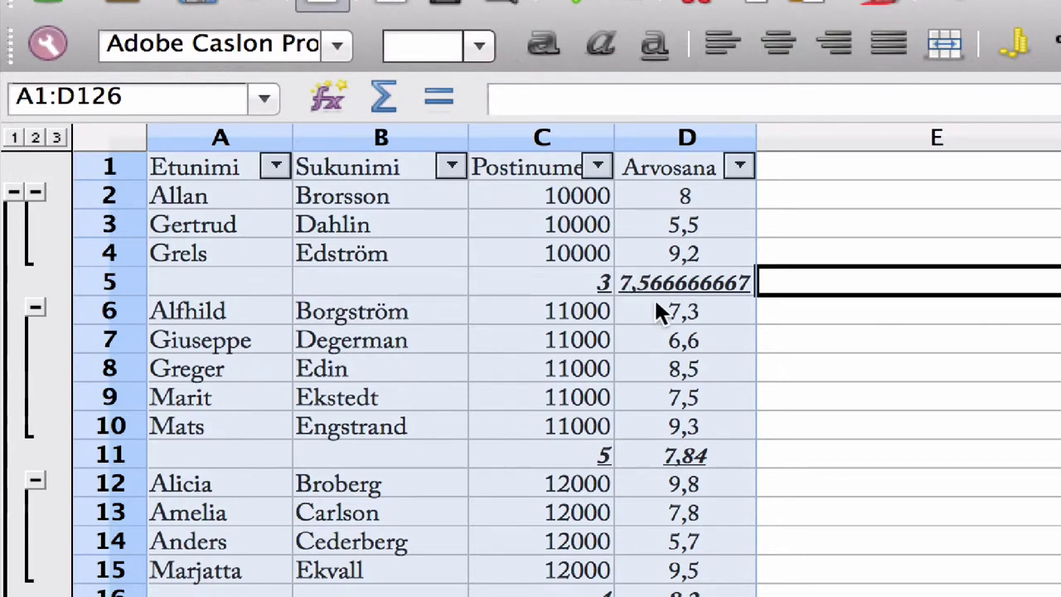
scroll(740, 514, "down", 8)
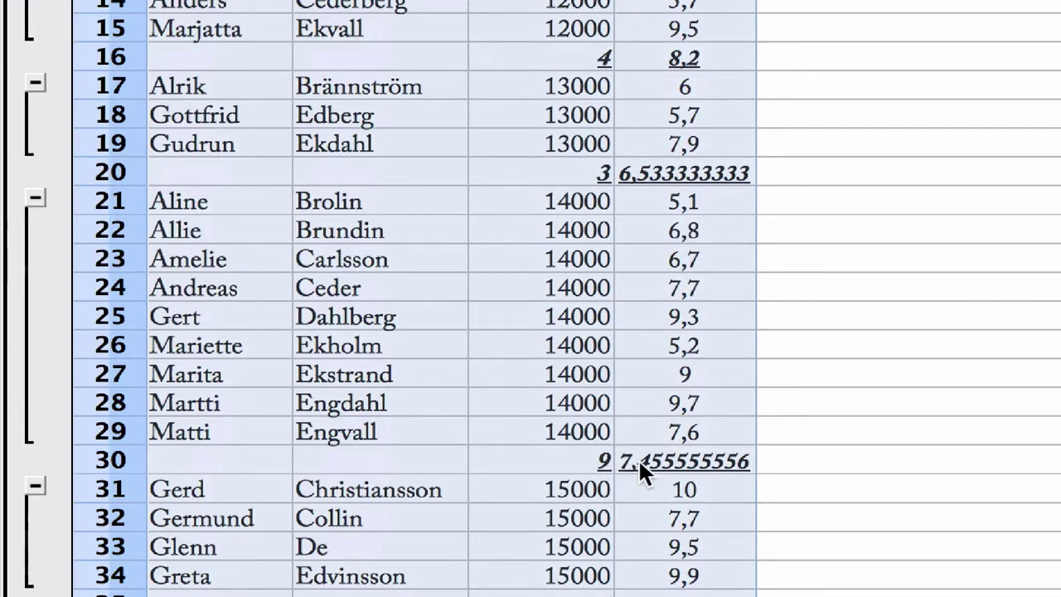
scroll(659, 462, "down", 6)
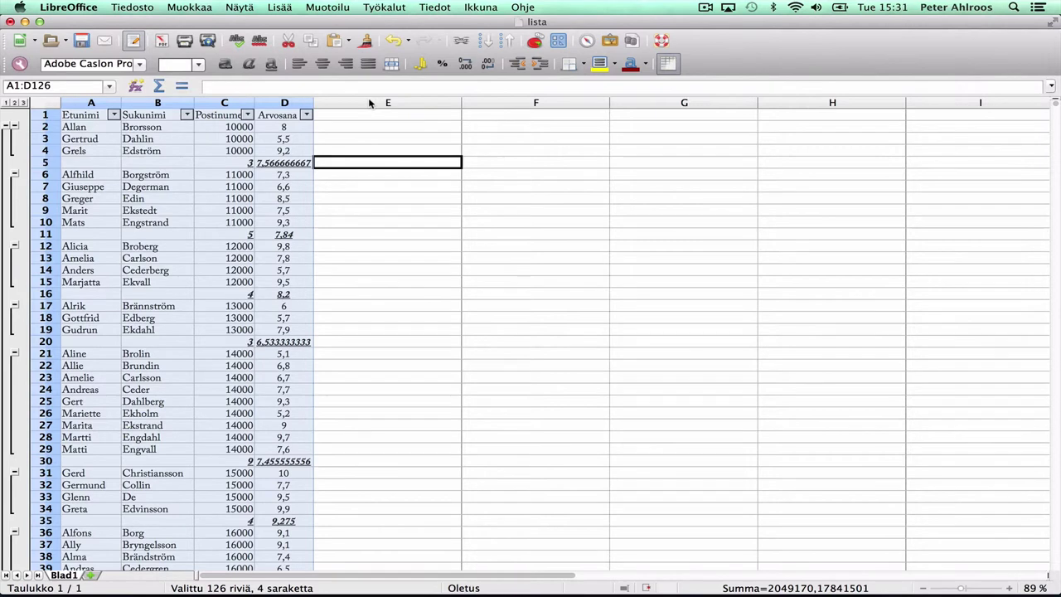
Use Remove in the Subtotals dialog to strip all postal code subtotal rows
left_click(436, 7)
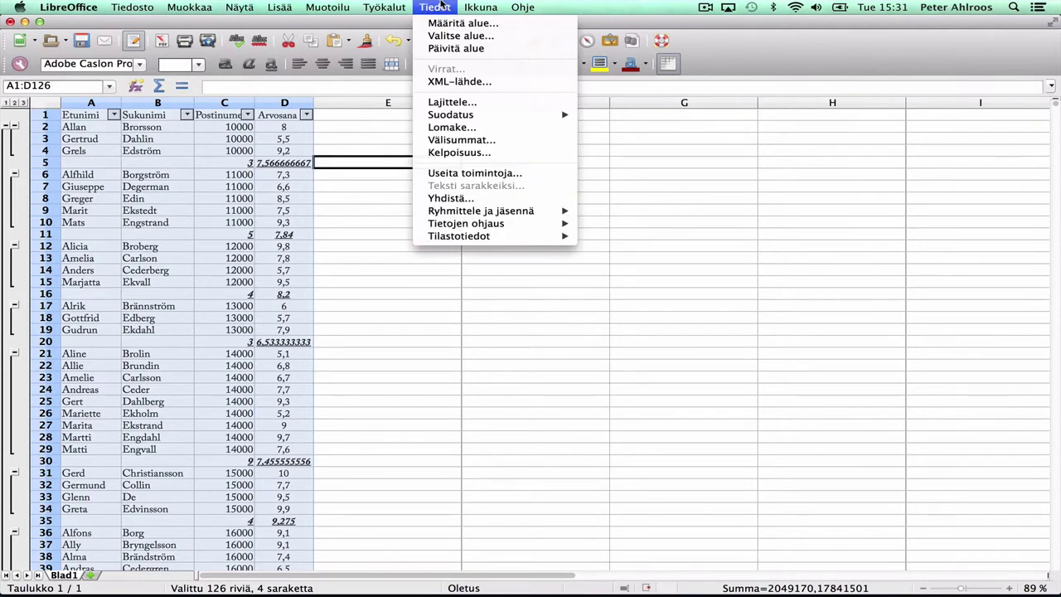
left_click(450, 139)
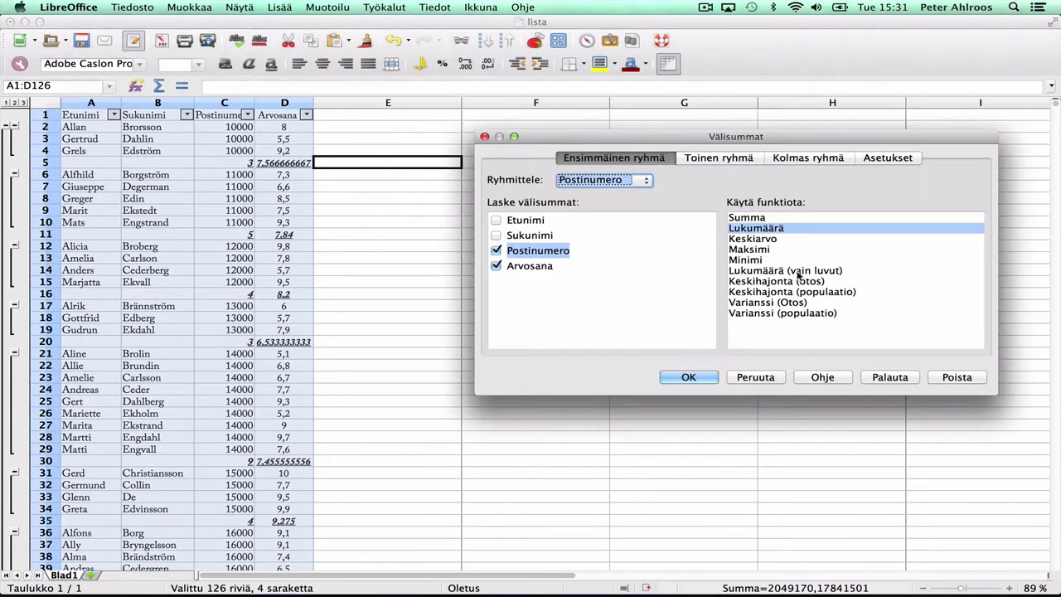
left_click(955, 378)
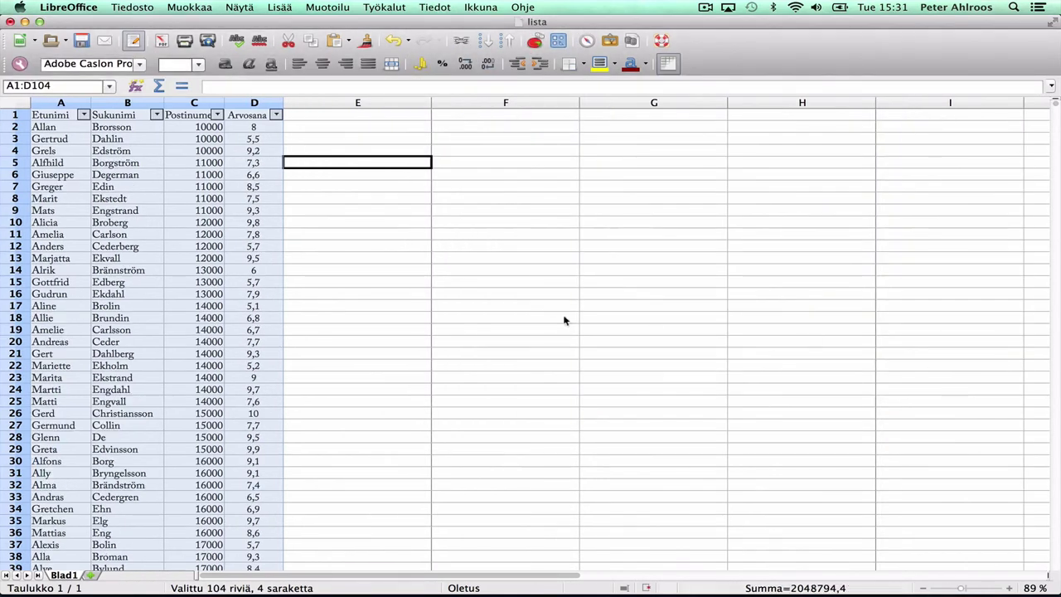